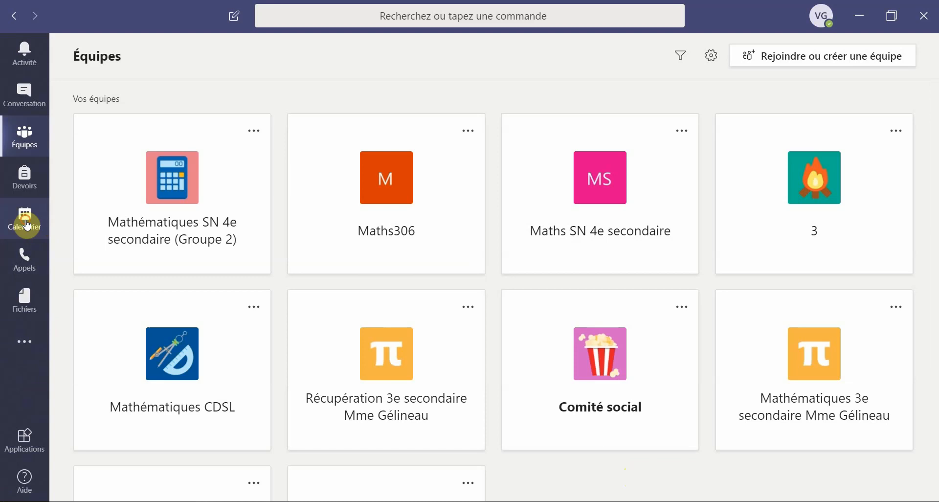
Start a new live event from the calendar, dismissing the Apple software update prompt
{"action": "left_click", "coordinate": [27, 225]}
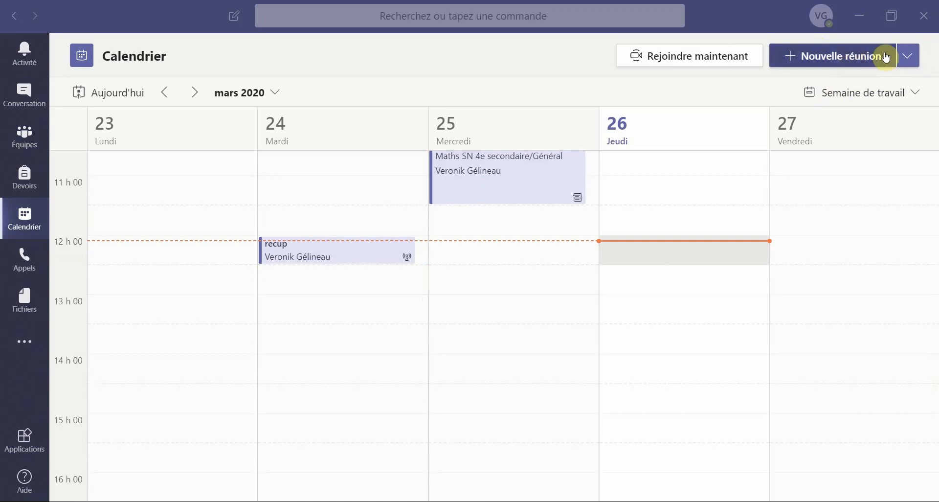
{"action": "left_click", "coordinate": [908, 56]}
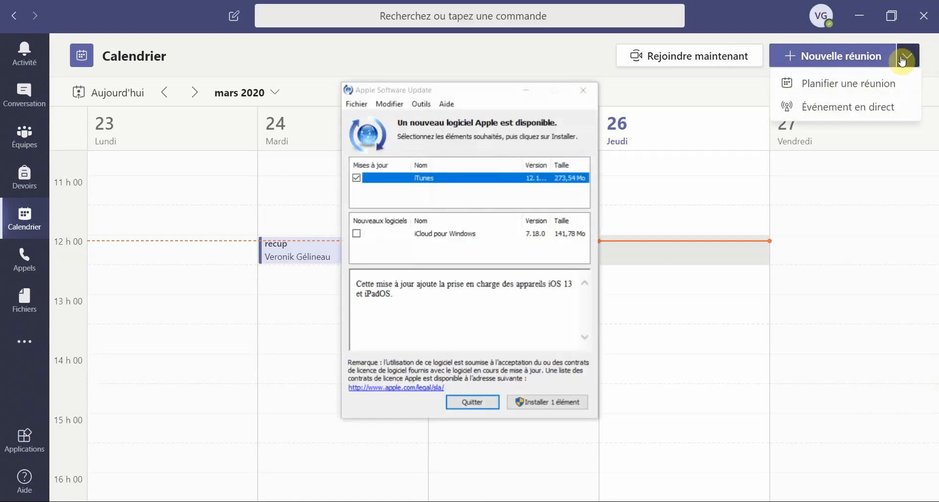
{"action": "left_click", "coordinate": [484, 402]}
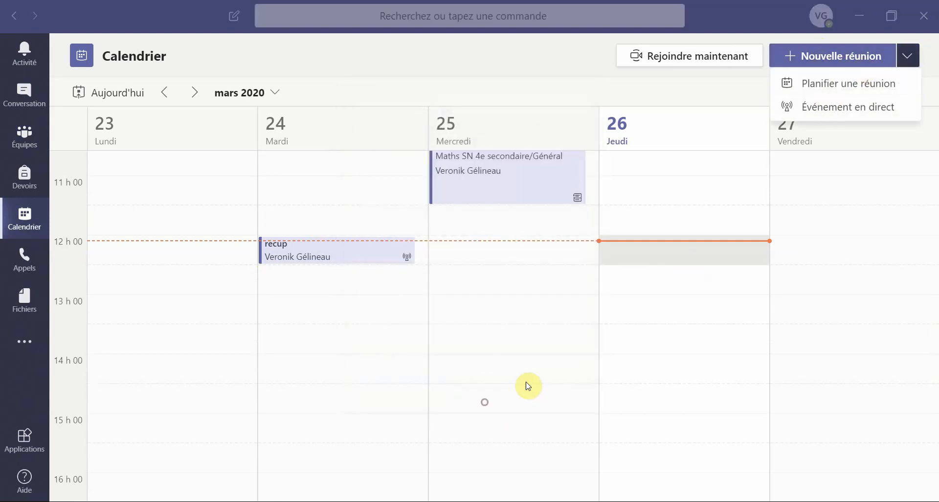
{"action": "left_click", "coordinate": [869, 107]}
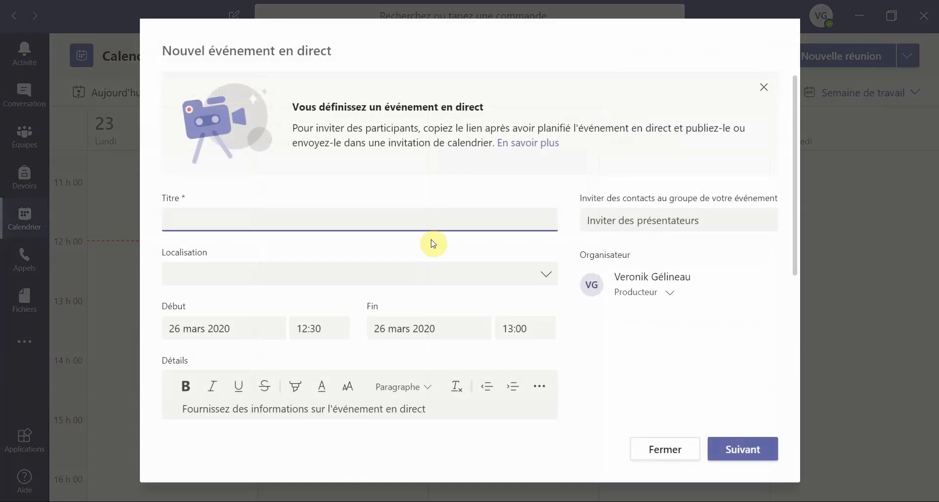
Title the live event "test", set its start time to 12:00 and continue to the permission settings
{"action": "left_click", "coordinate": [429, 221]}
{"action": "left_click", "coordinate": [327, 332]}
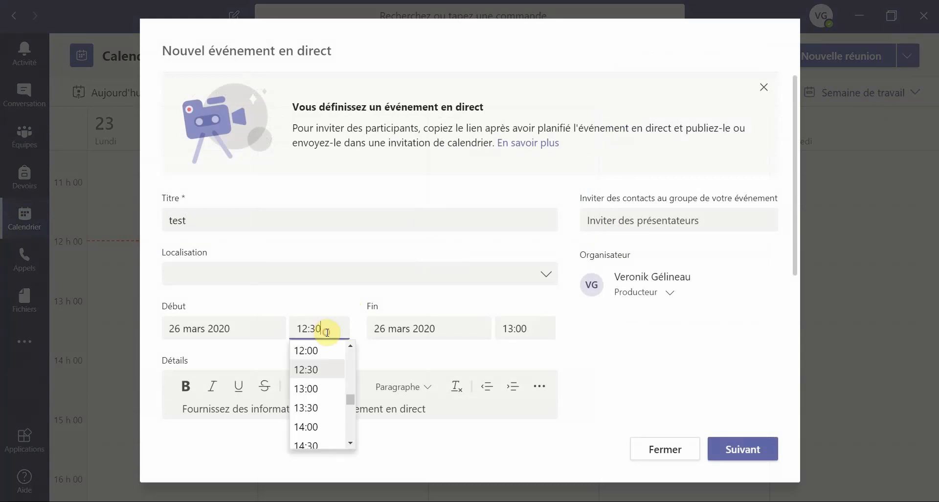
{"action": "left_click", "coordinate": [315, 352]}
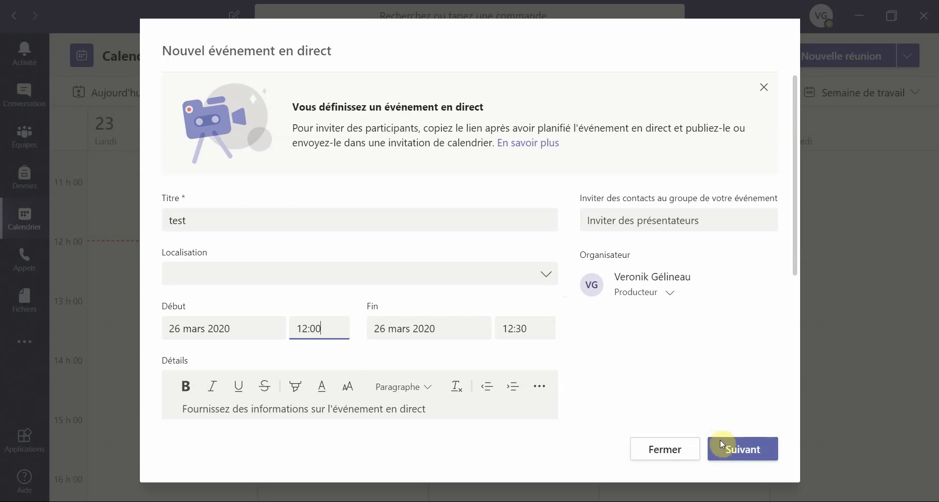
{"action": "left_click", "coordinate": [722, 453]}
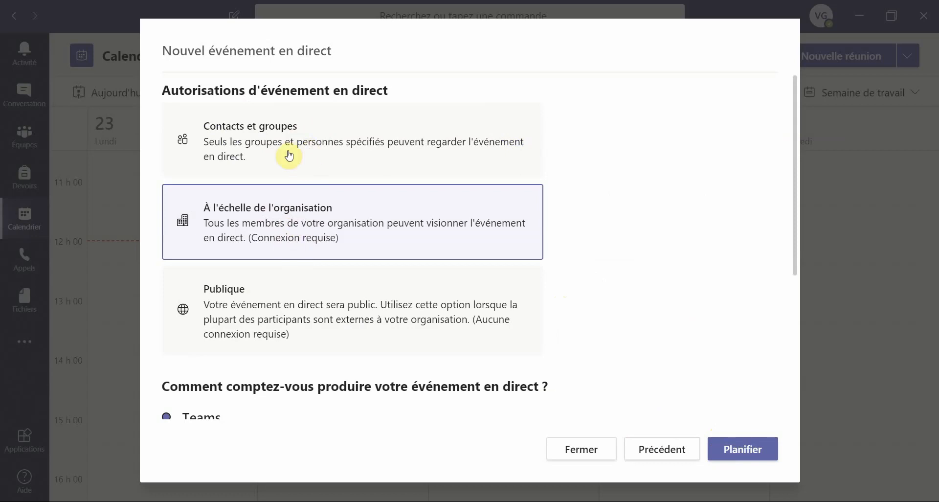
Keep the organisation-wide permission, turn off captions, enable Questions&Réponses and schedule the live event
{"action": "left_click_drag", "start_coordinate": [262, 170], "coordinate": [438, 231]}
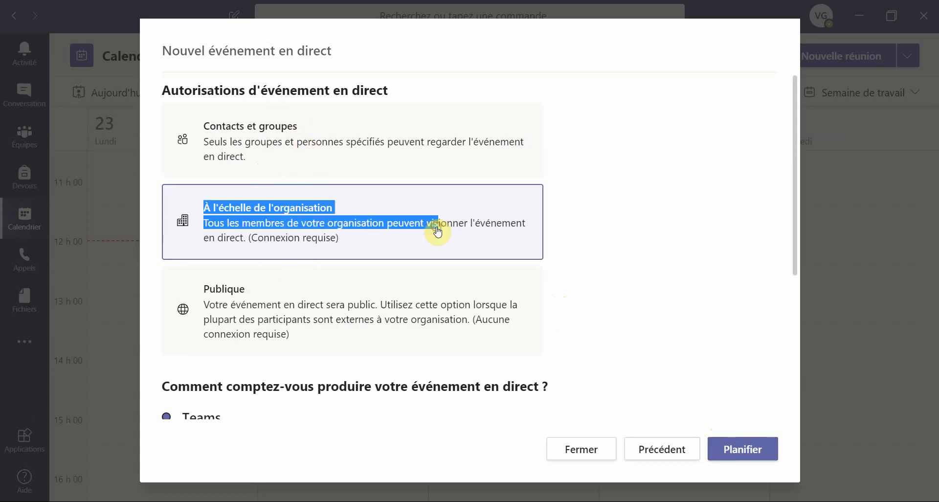
{"action": "left_click", "coordinate": [636, 253]}
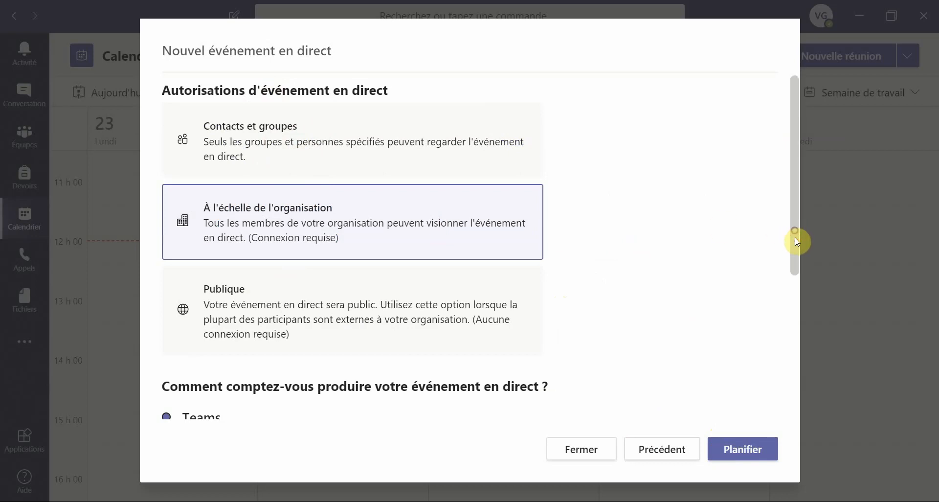
{"action": "scroll", "coordinate": [798, 263], "scroll_direction": "down", "scroll_amount": 2}
{"action": "scroll", "coordinate": [798, 263], "scroll_direction": "down", "scroll_amount": 5}
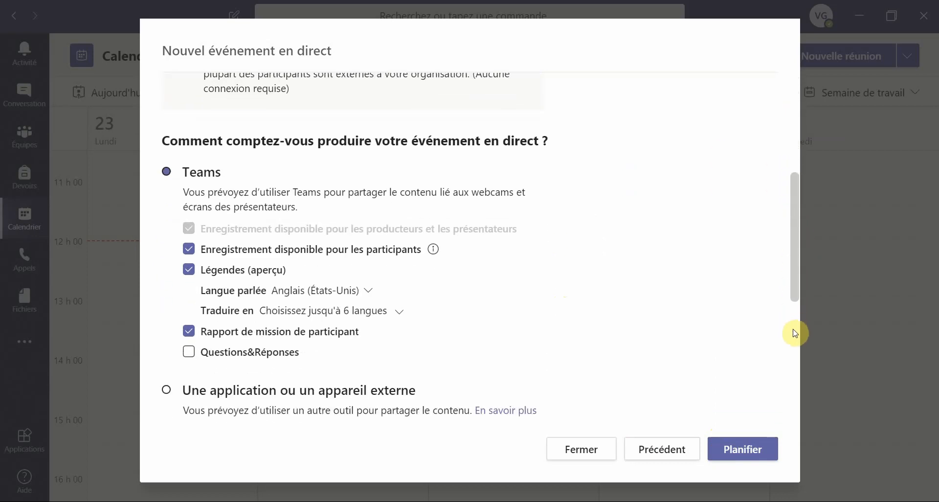
{"action": "scroll", "coordinate": [797, 349], "scroll_direction": "down", "scroll_amount": 1}
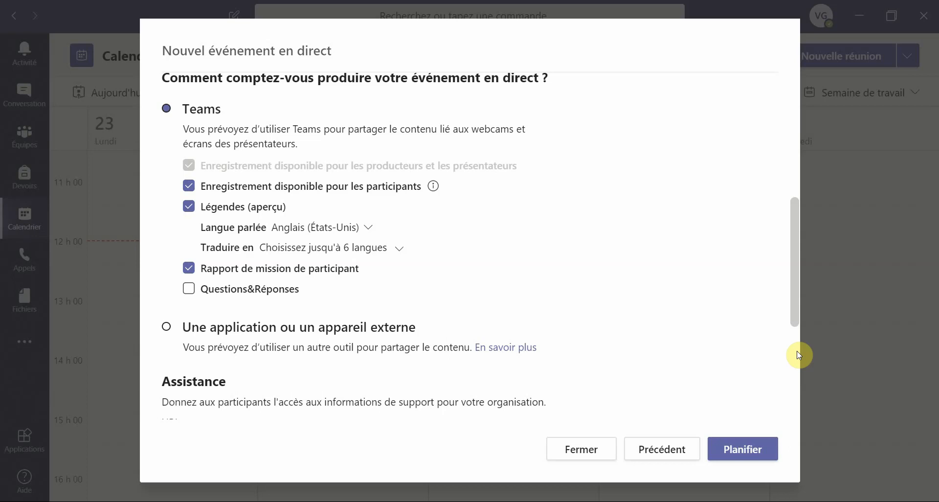
{"action": "scroll", "coordinate": [799, 355], "scroll_direction": "down", "scroll_amount": 1}
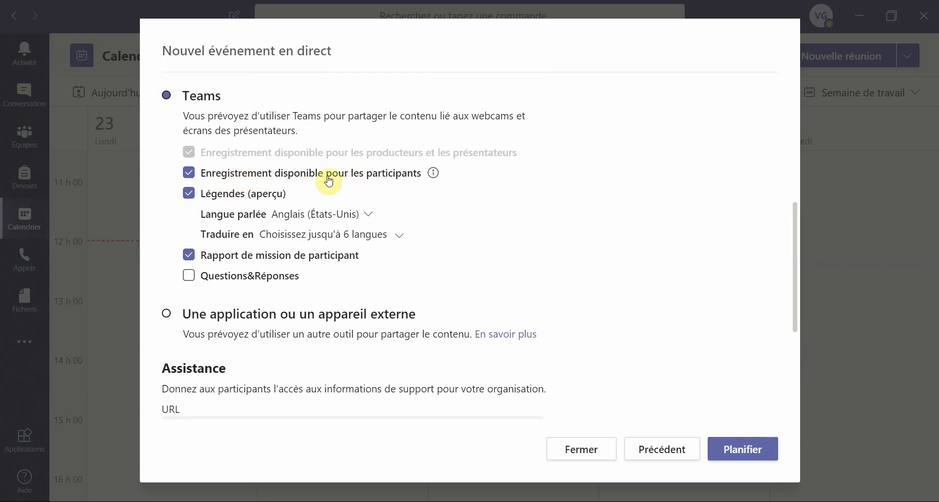
{"action": "left_click", "coordinate": [189, 194]}
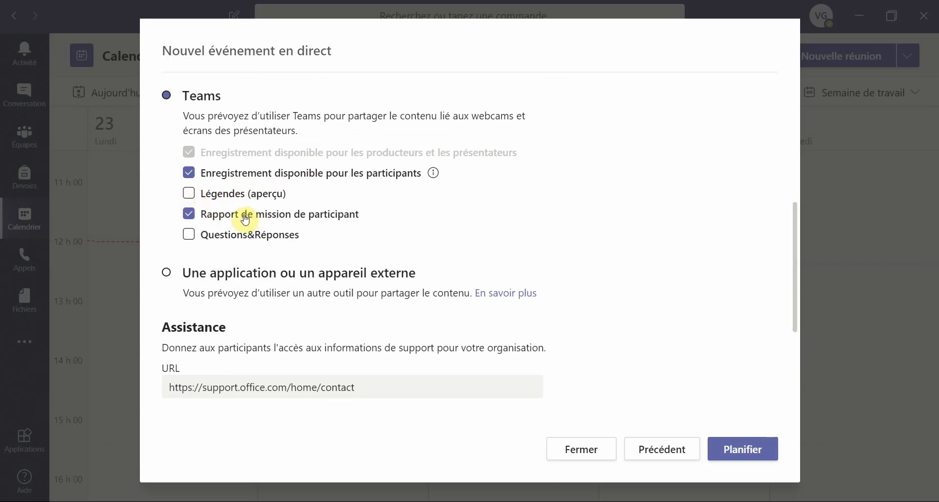
{"action": "left_click", "coordinate": [191, 239]}
{"action": "left_click", "coordinate": [731, 448]}
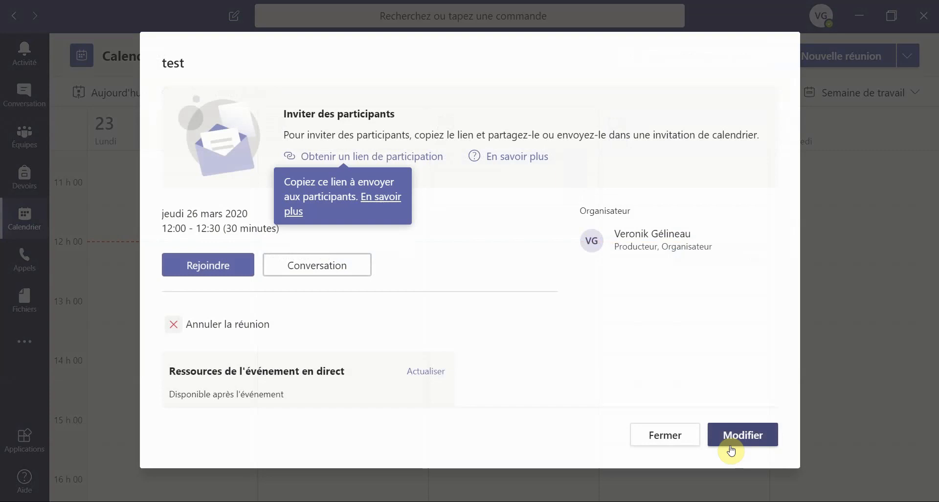
Copy the event's participation link and post it in the Général channel of the Maths306 team
{"action": "left_click", "coordinate": [411, 161]}
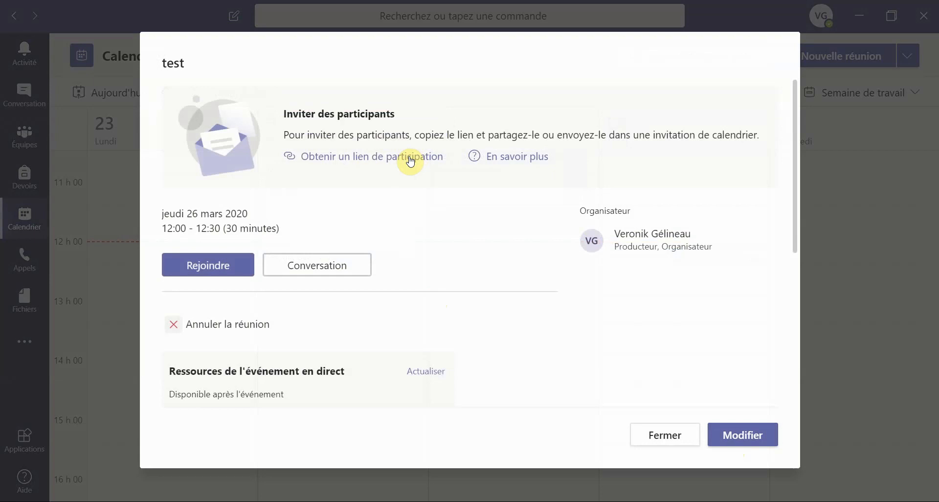
{"action": "left_click", "coordinate": [664, 434]}
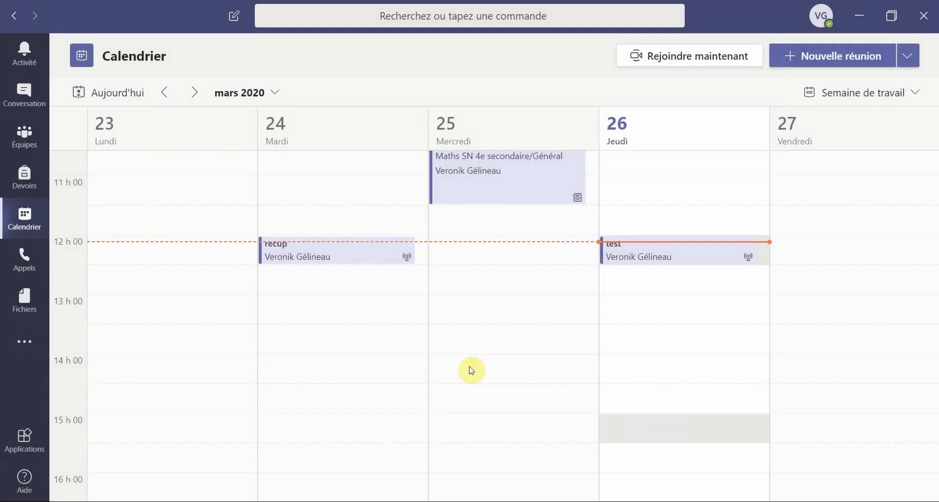
{"action": "left_click", "coordinate": [30, 141]}
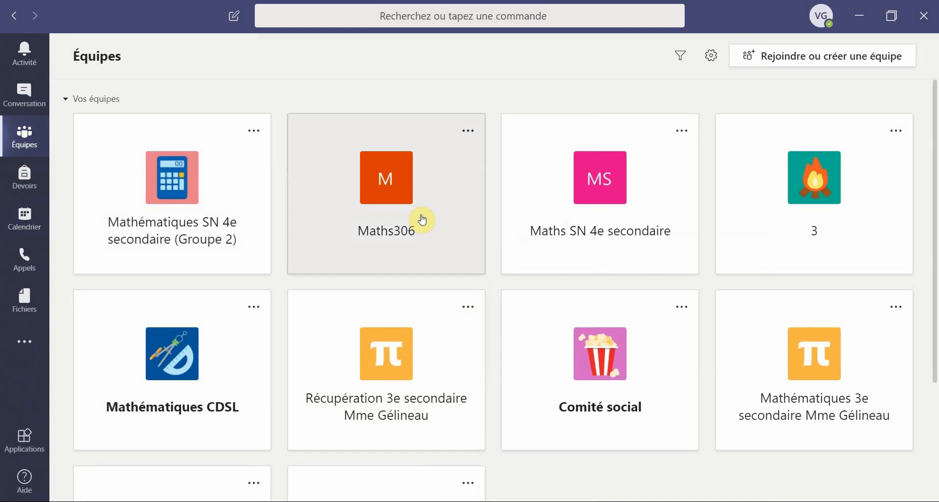
{"action": "left_click", "coordinate": [422, 220]}
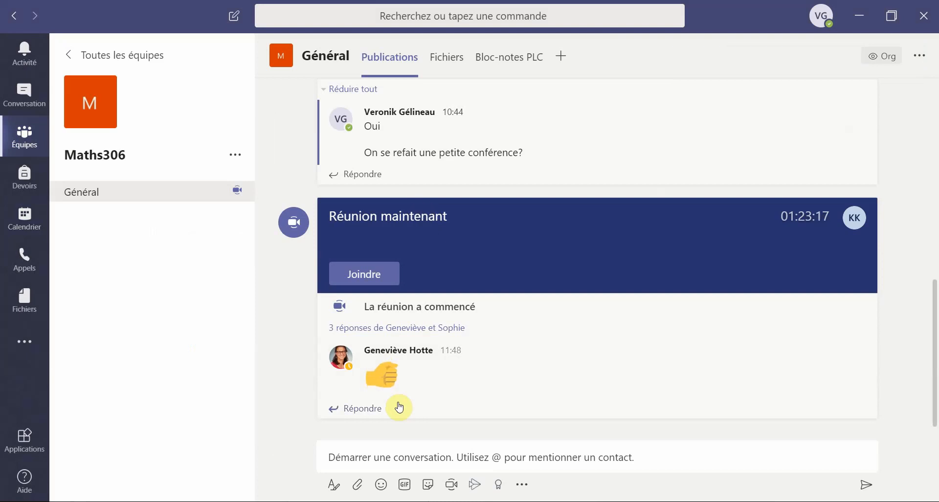
{"action": "left_click", "coordinate": [383, 456]}
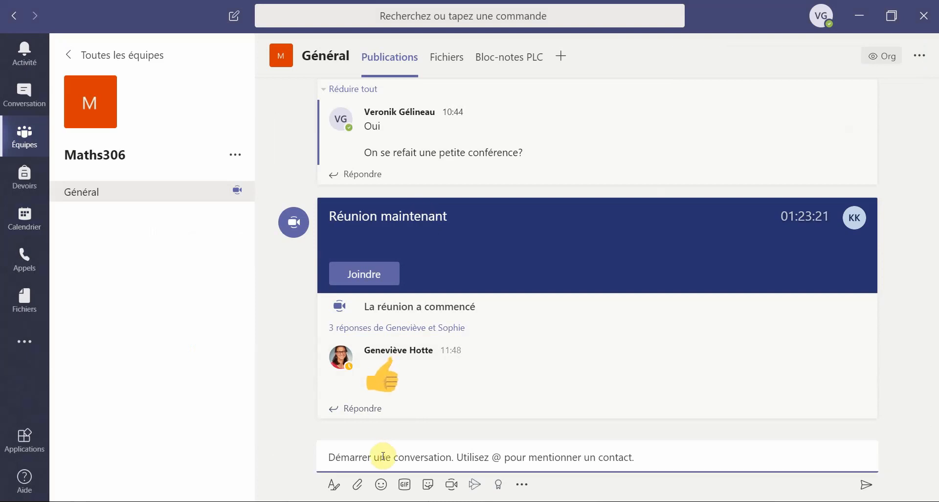
{"action": "type", "text": "https://teams.microsoft.com/l/meetup-join/19%3ameeting_OWUxYzVmMDYtZjkyOC00NTQ2LThlZmMtOWZhNmY0YjNlOTNi%40thread.v2/0?context=%7b%22Tid%22%3a%22c49ef3a6-17f8-4f0b-8f19-af0de1fee8ad%22%2c%22Oid%22%3a%22a487f611-cd20-4574-bef3-3eb2e04fd0e1%22%2c%22IsBroadcastMeeting%22%3atrue%7d"}
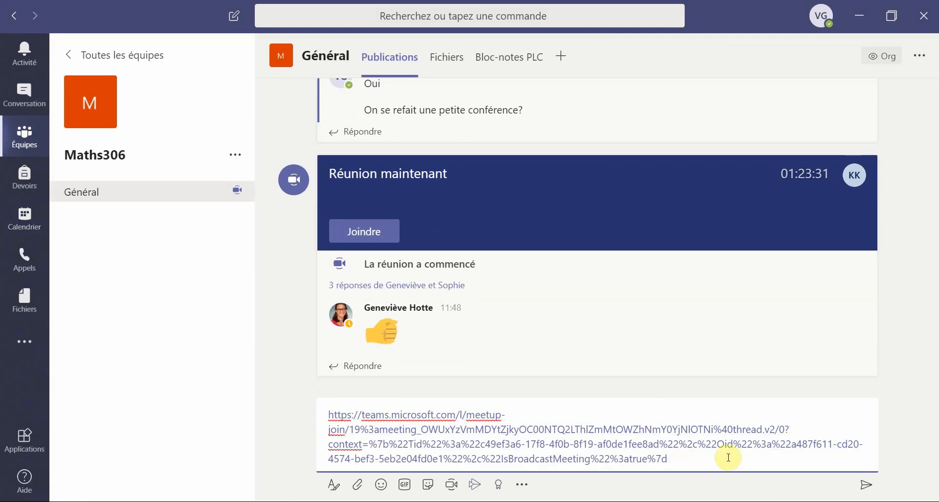
{"action": "key", "text": "Return"}
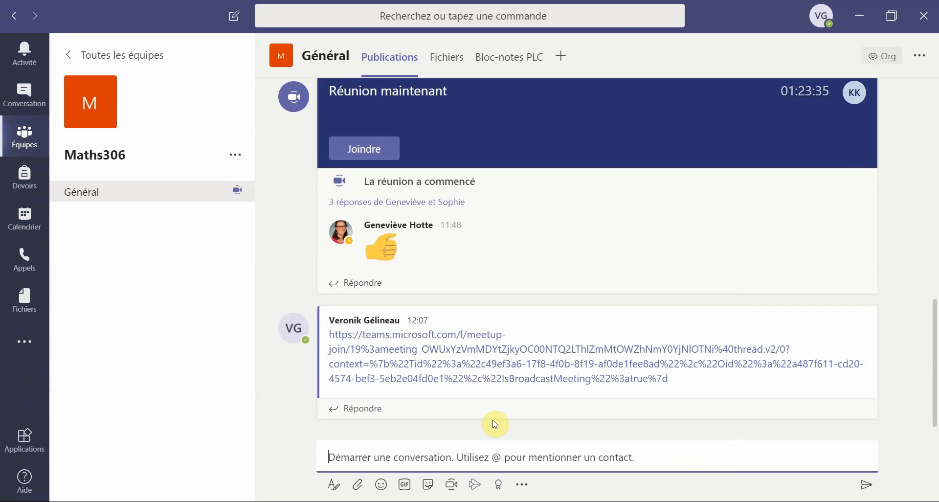
Join the test live event as producer through the posted link
{"action": "left_click", "coordinate": [479, 367]}
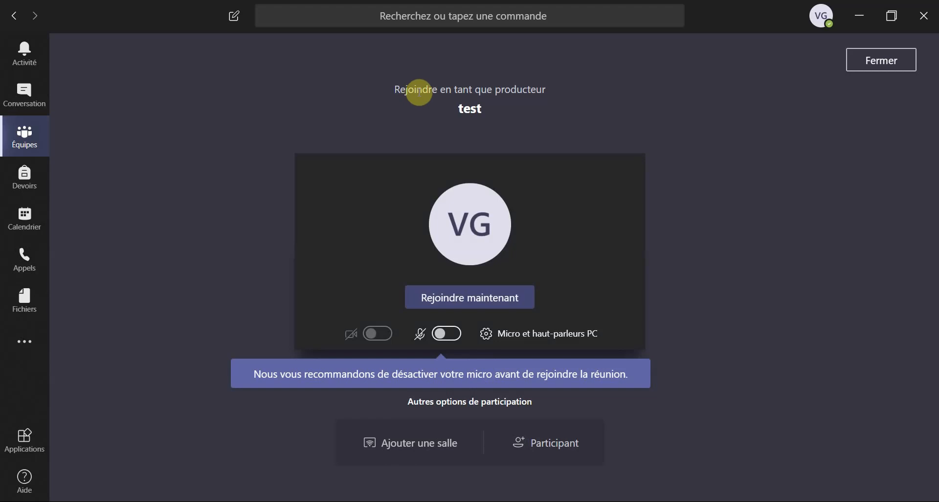
{"action": "left_click", "coordinate": [478, 297]}
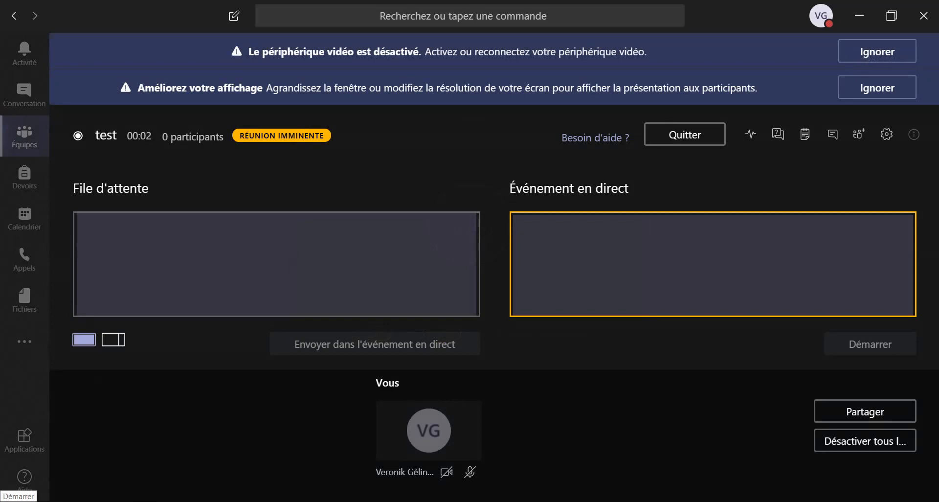
Open OneNote and decline its rating request
{"action": "left_click", "coordinate": [16, 501]}
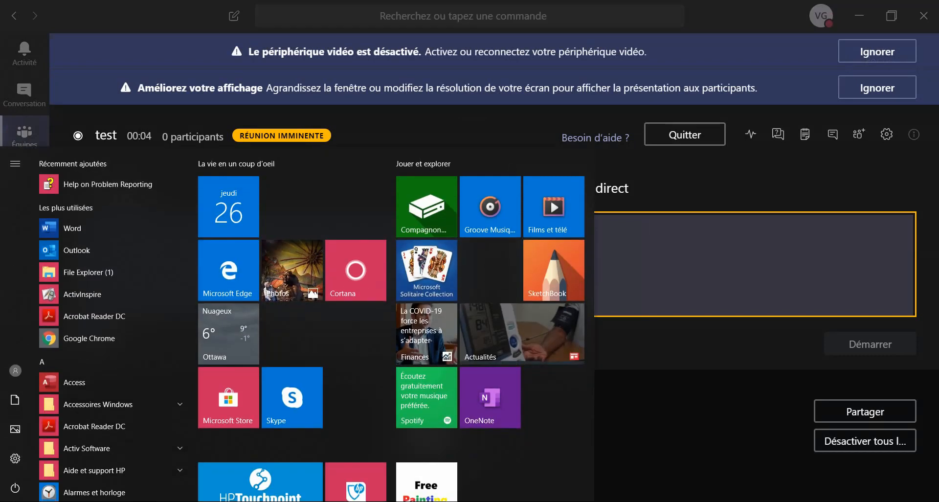
{"action": "type", "text": "pone"}
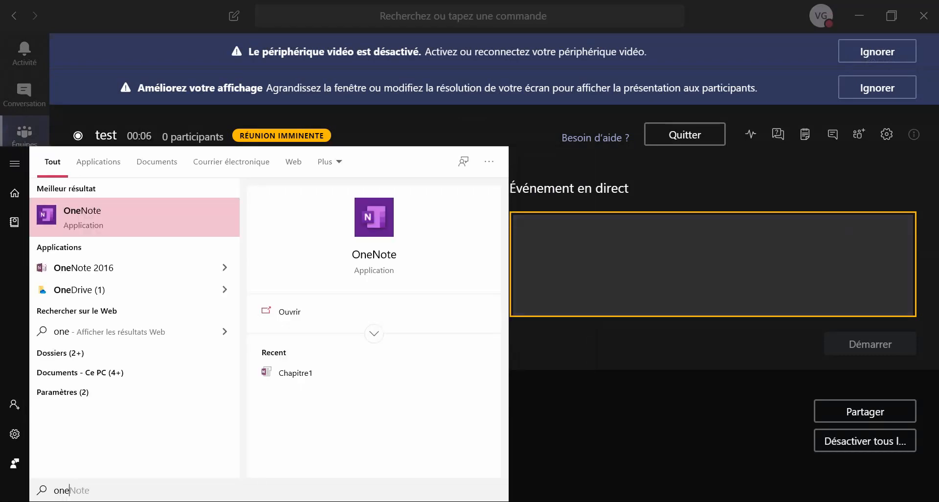
{"action": "key", "text": "Return"}
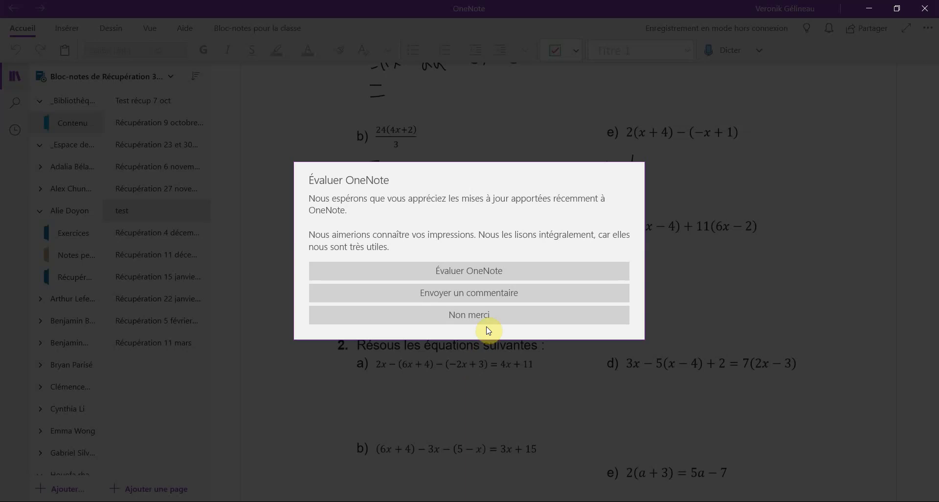
{"action": "left_click", "coordinate": [487, 325]}
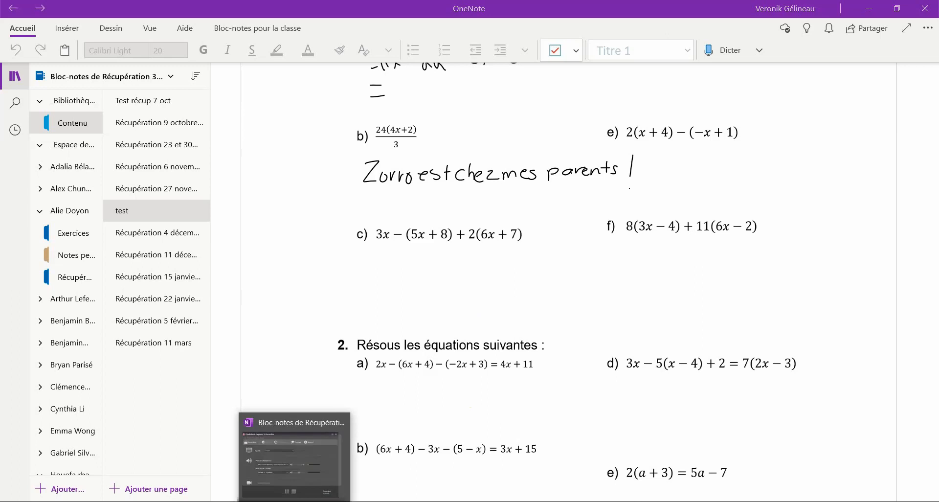
Switch back to Teams and share the OneNote notebook window in the live event
{"action": "left_click", "coordinate": [299, 501]}
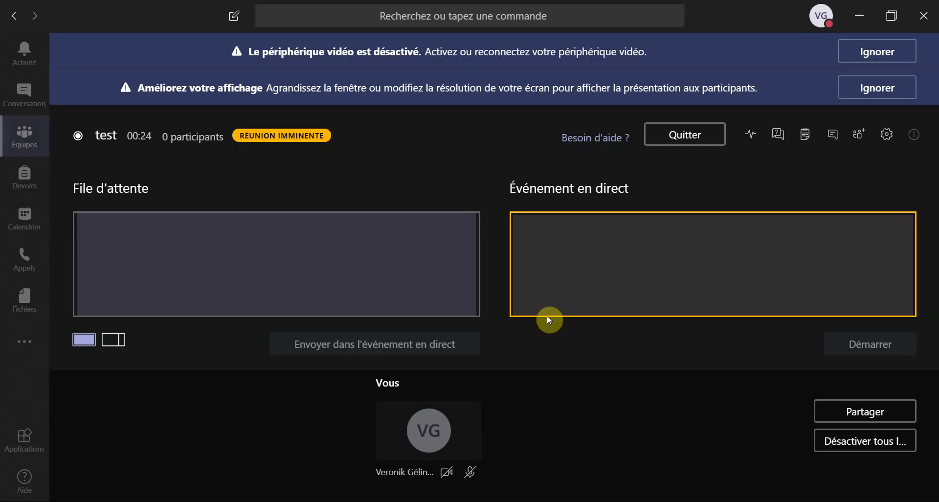
{"action": "left_click", "coordinate": [850, 412]}
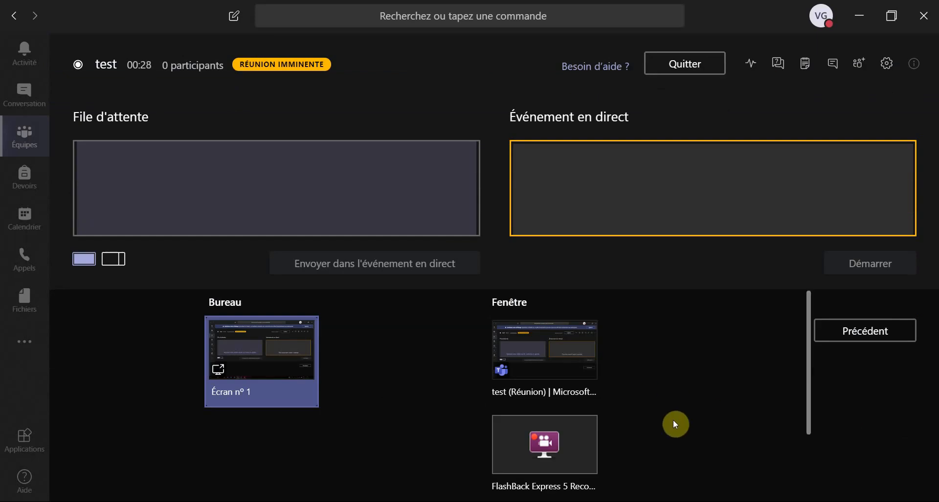
{"action": "left_click_drag", "start_coordinate": [808, 369], "coordinate": [815, 447]}
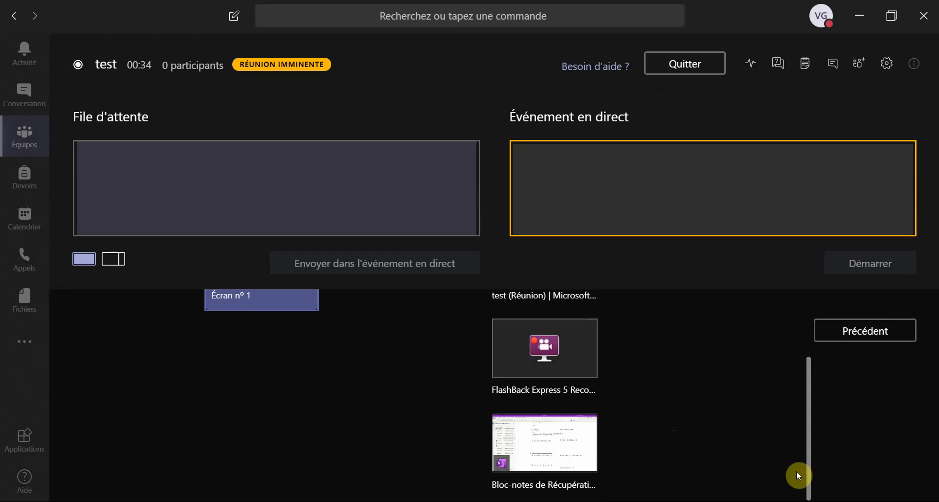
{"action": "left_click", "coordinate": [563, 458]}
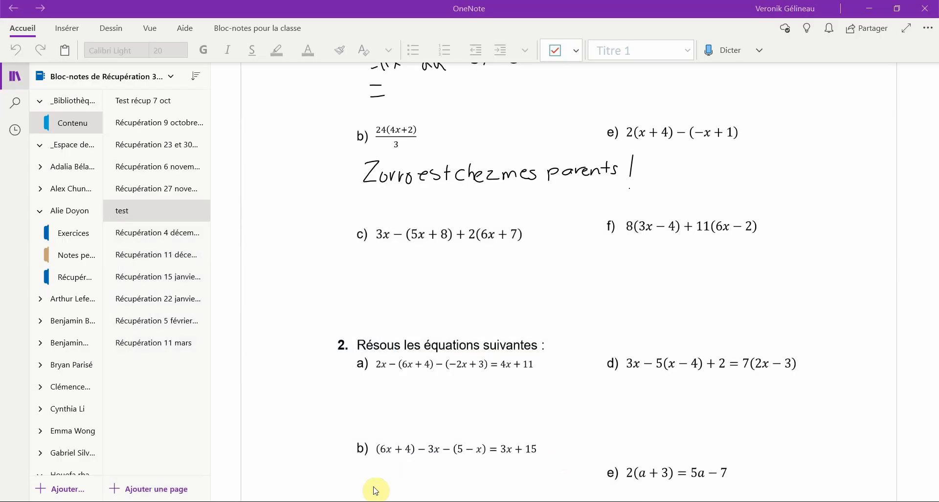
Return to the Teams producer view, queue the shared desktop content and send it to the live event
{"action": "left_click", "coordinate": [416, 501]}
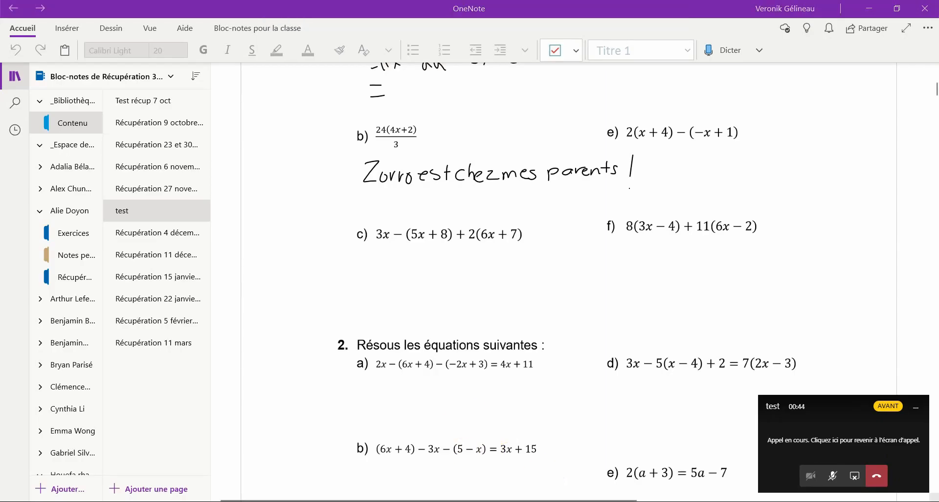
{"action": "mouse_move", "coordinate": [265, 499]}
{"action": "left_click", "coordinate": [219, 448]}
{"action": "left_click", "coordinate": [464, 438]}
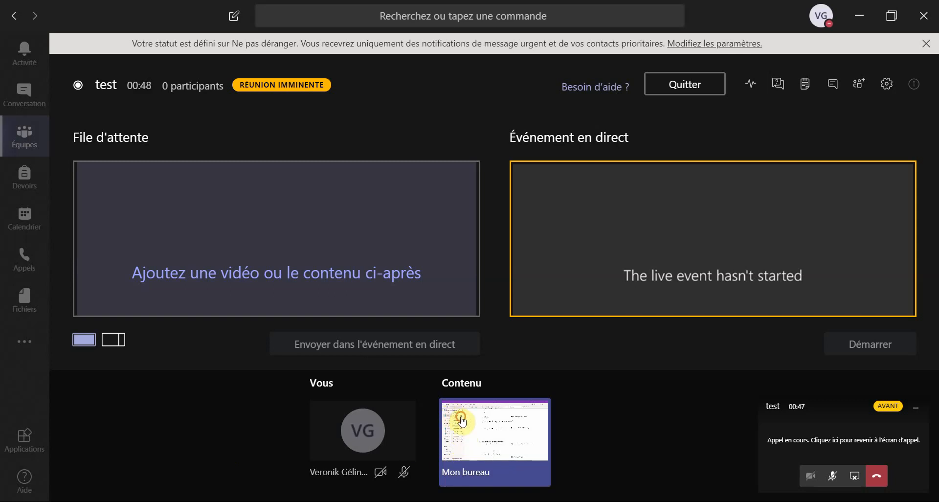
{"action": "left_click", "coordinate": [455, 417]}
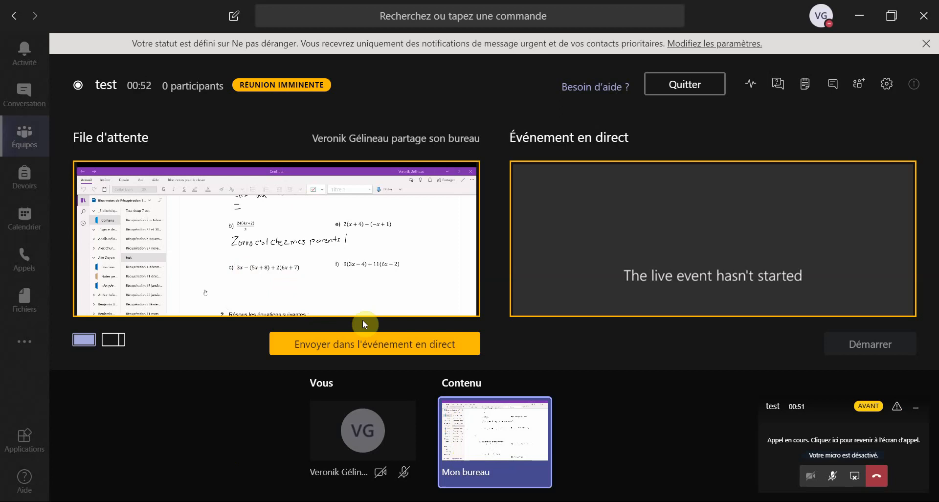
{"action": "left_click", "coordinate": [430, 345]}
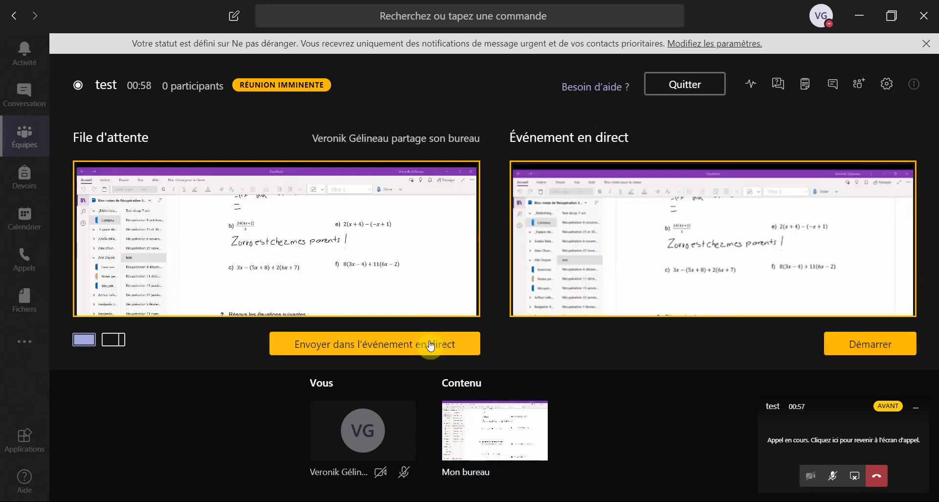
Start the live event broadcast, confirm the start and dismiss the floating muted-microphone notice
{"action": "left_click", "coordinate": [896, 347]}
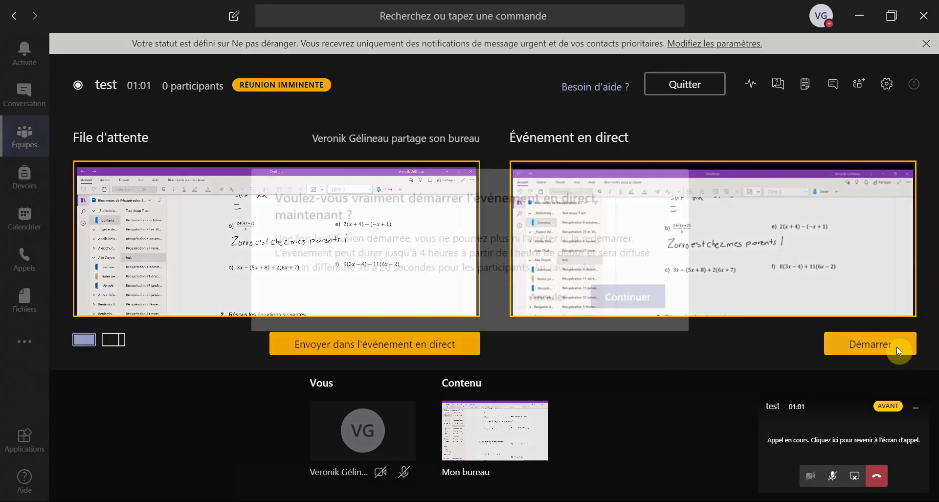
{"action": "left_click", "coordinate": [653, 296]}
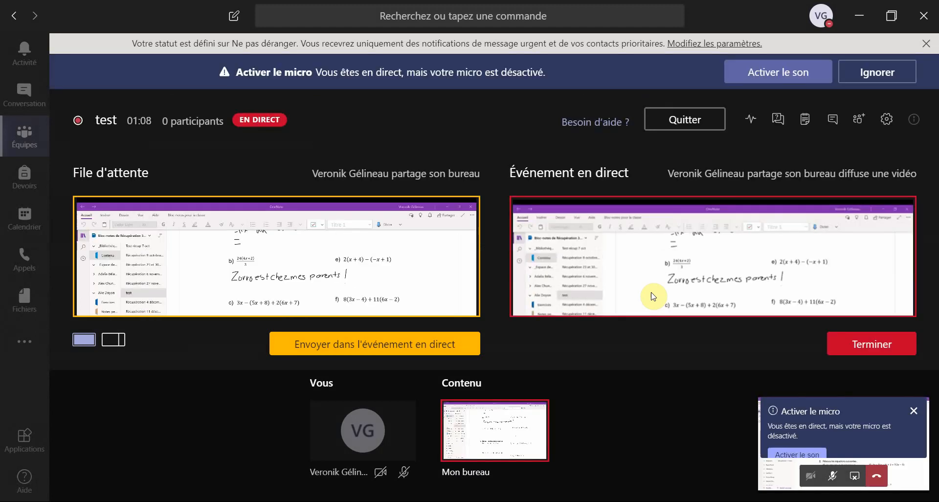
{"action": "left_click", "coordinate": [917, 413]}
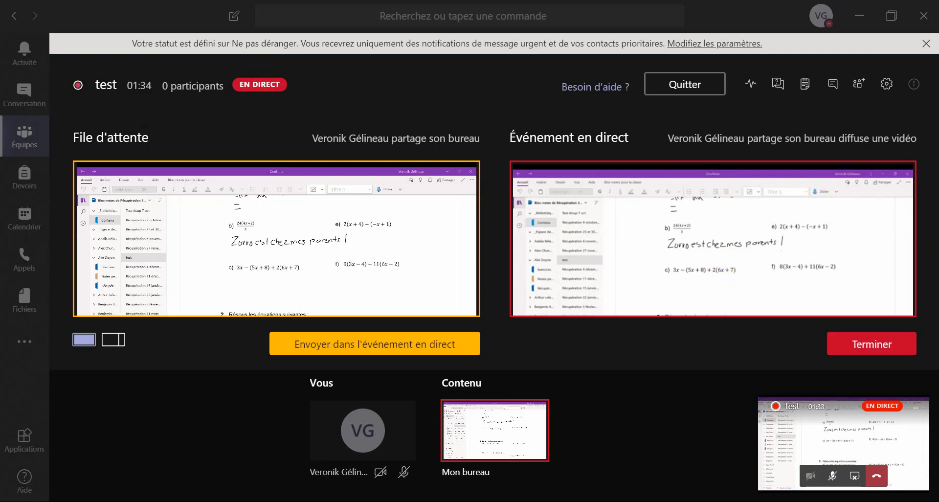
Switch to OneNote, hide the floating meeting window, and show the notebook page in full-screen view before restoring the normal view
{"action": "left_click", "coordinate": [399, 501]}
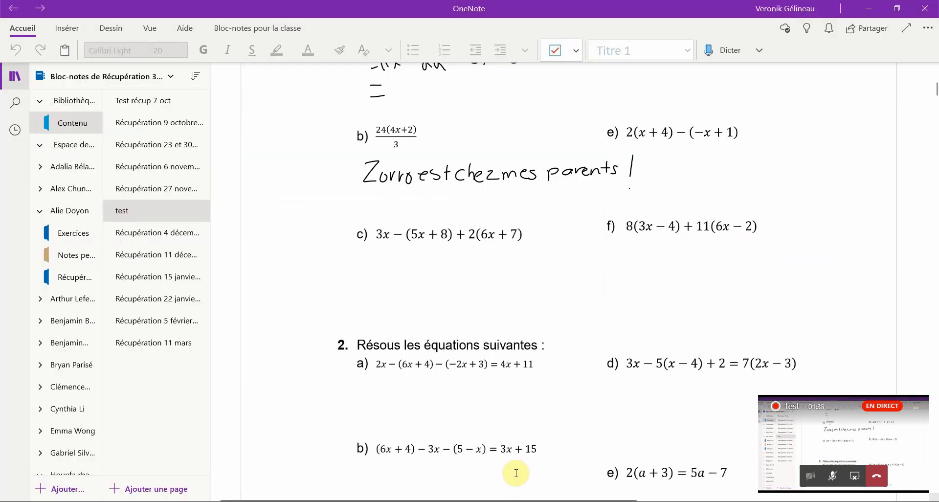
{"action": "left_click", "coordinate": [918, 415]}
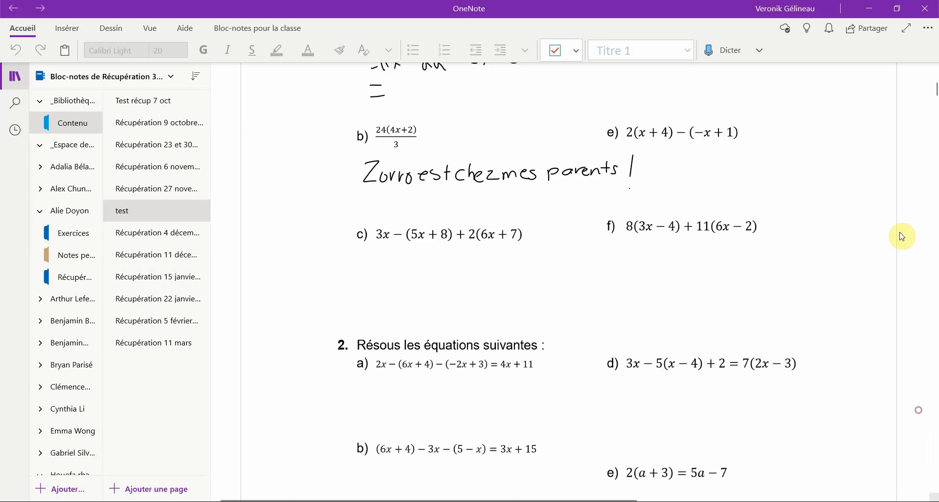
{"action": "left_click", "coordinate": [905, 28]}
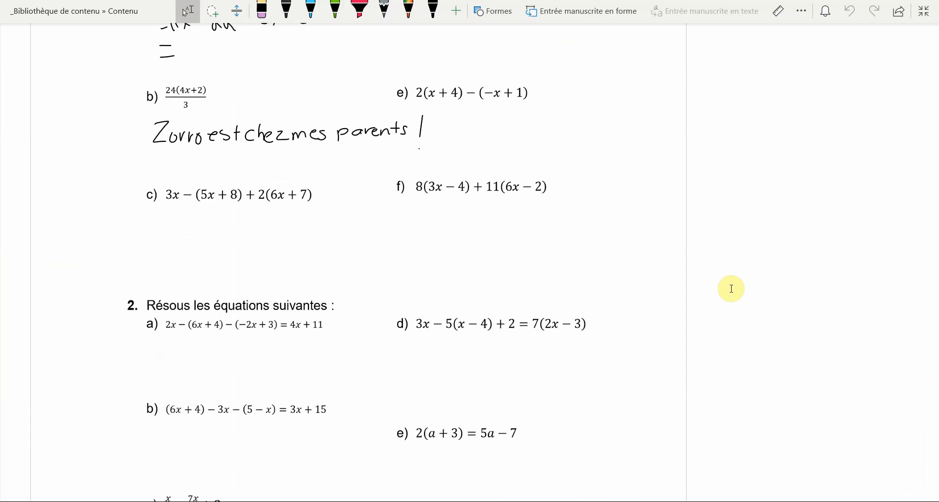
{"action": "left_click", "coordinate": [928, 14]}
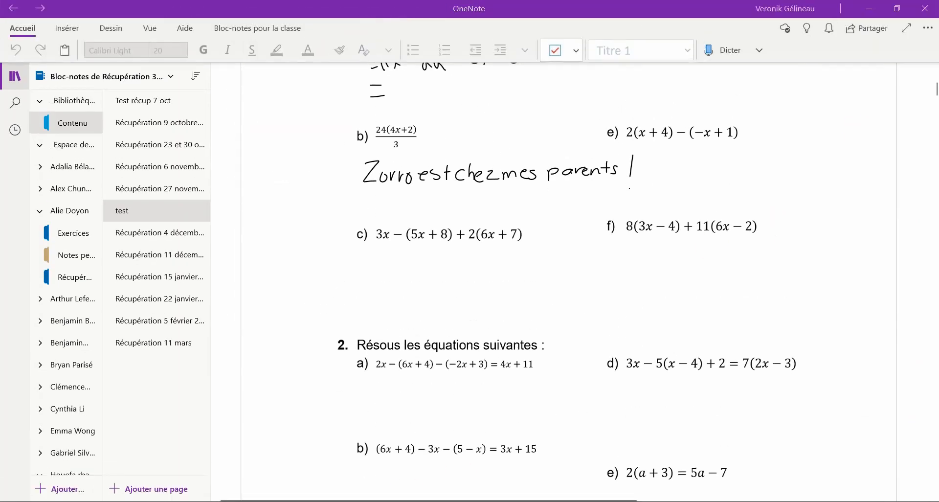
Return to the Teams producer view and open the live event's questions and answers
{"action": "mouse_move", "coordinate": [257, 501]}
{"action": "left_click", "coordinate": [201, 447]}
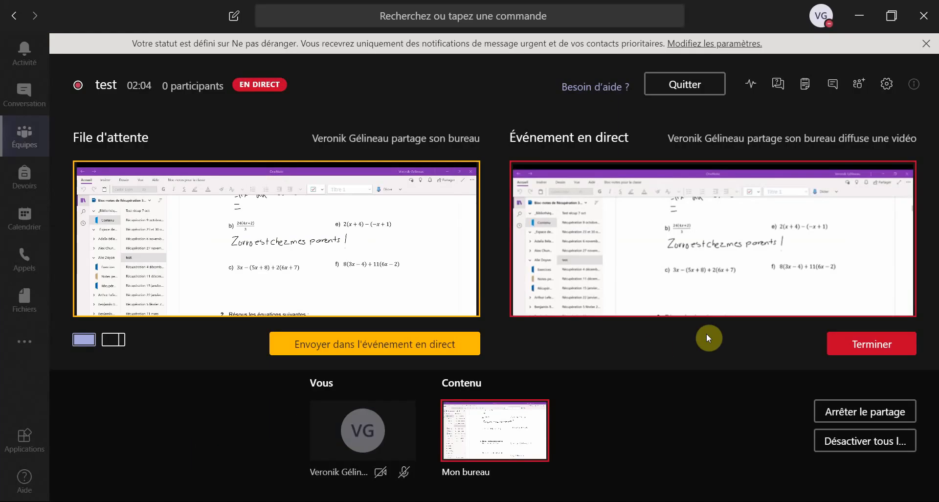
{"action": "left_click", "coordinate": [780, 86]}
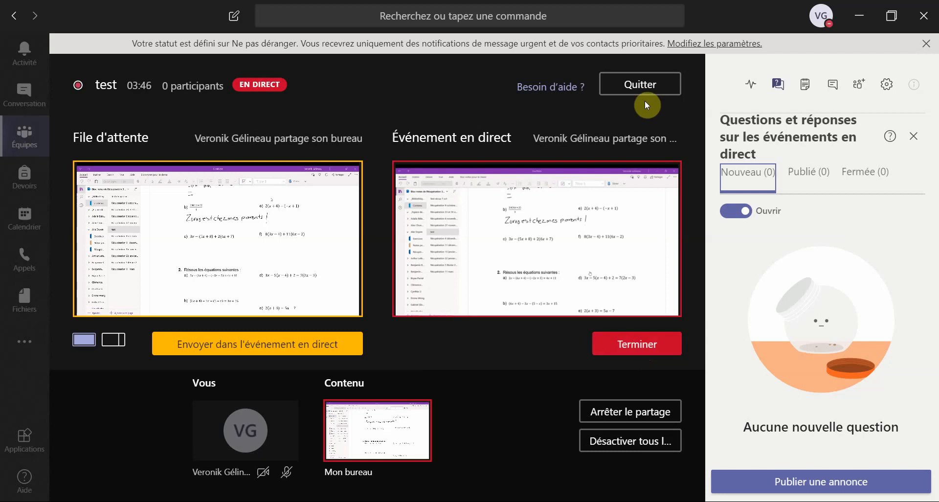
Leave the live event despite the active sharing, and go to the teams section
{"action": "left_click", "coordinate": [647, 86]}
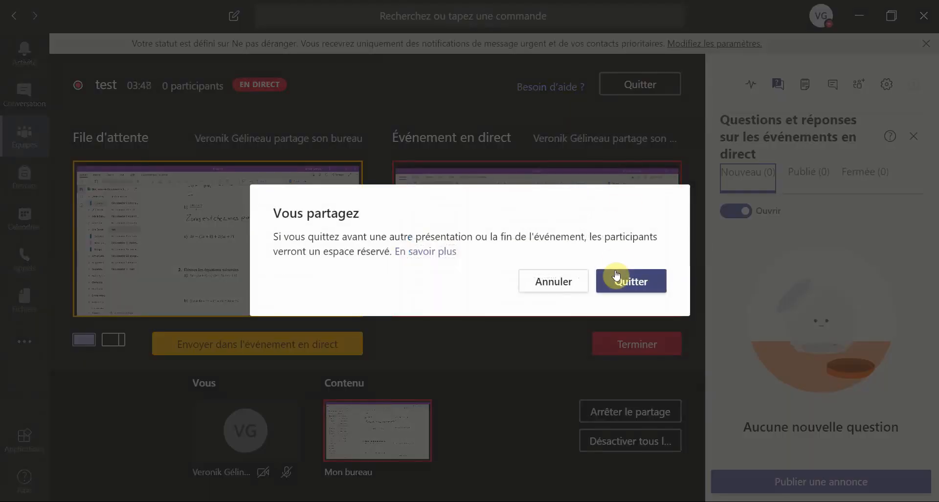
{"action": "left_click", "coordinate": [621, 282]}
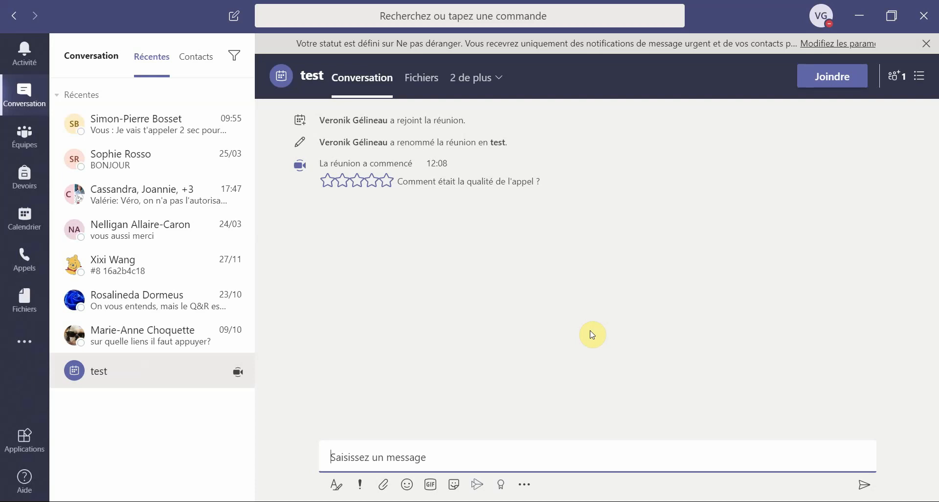
{"action": "left_click", "coordinate": [28, 147]}
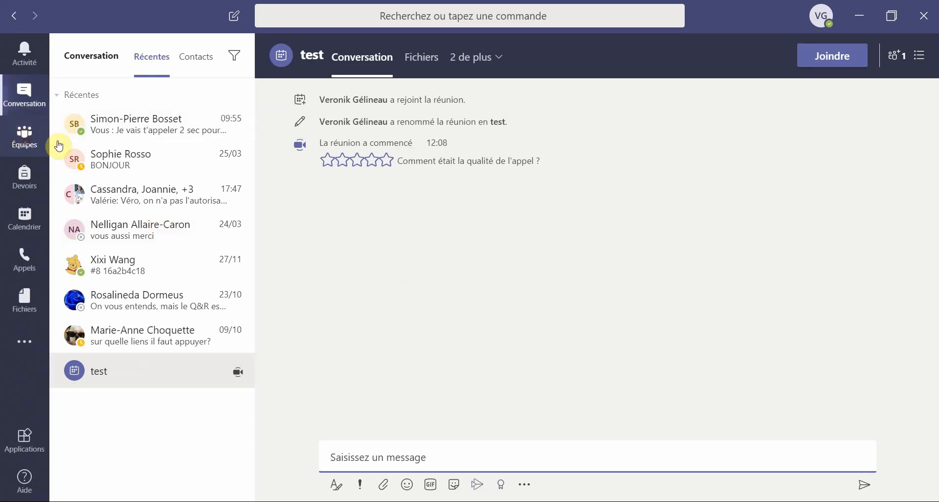